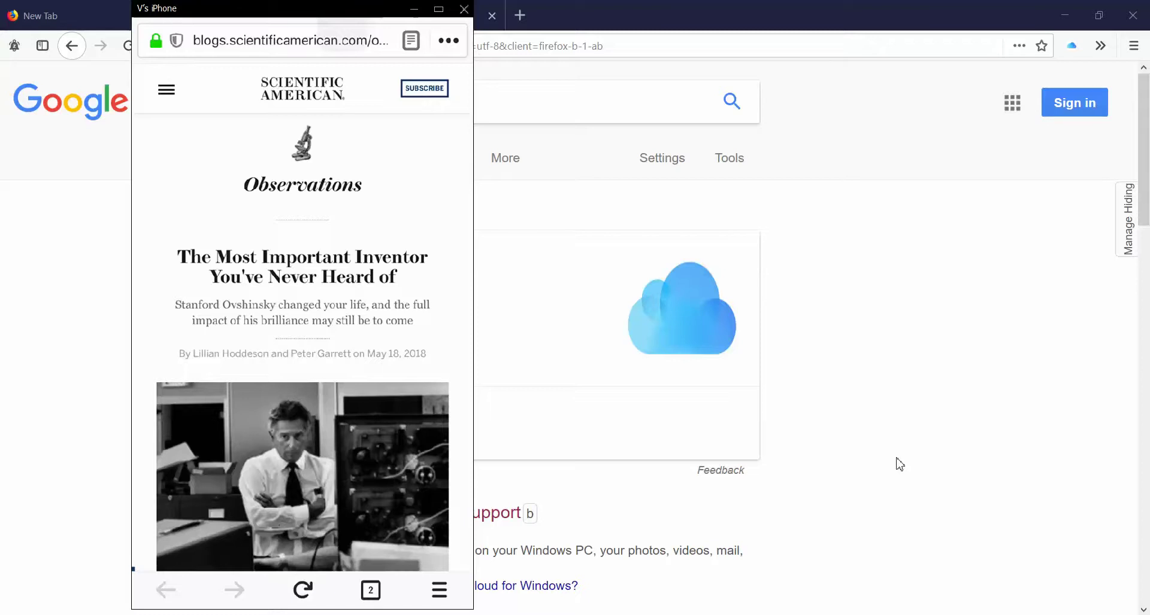
Switch to a blank new tab and scroll the Scientific American inventor article on the mirrored iPhone.
click(52, 19)
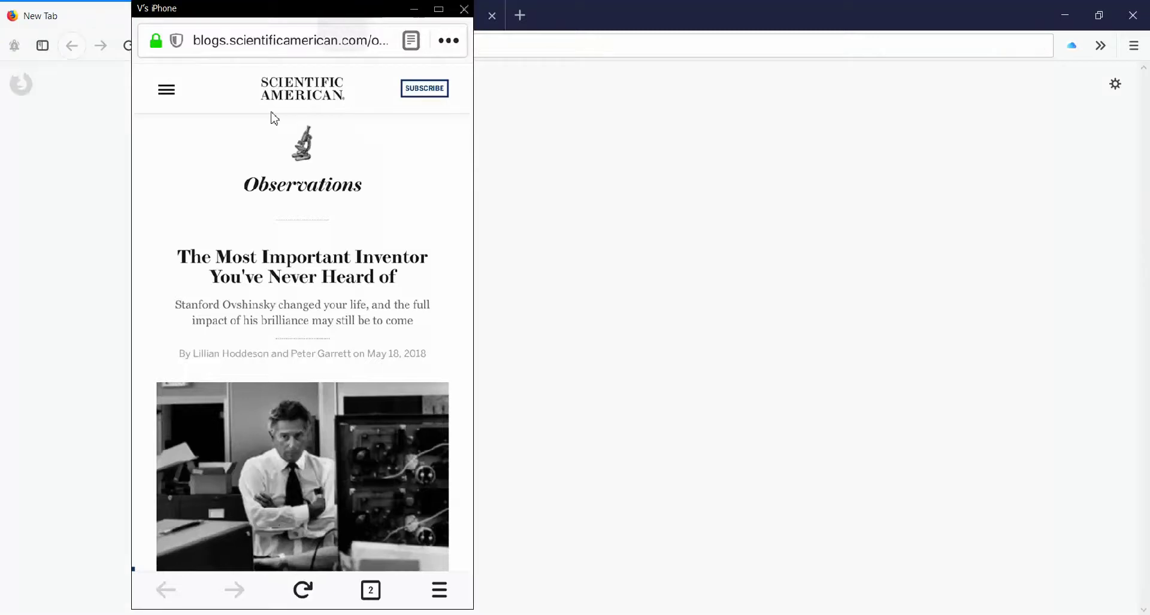
drag(288, 13, 303, 23)
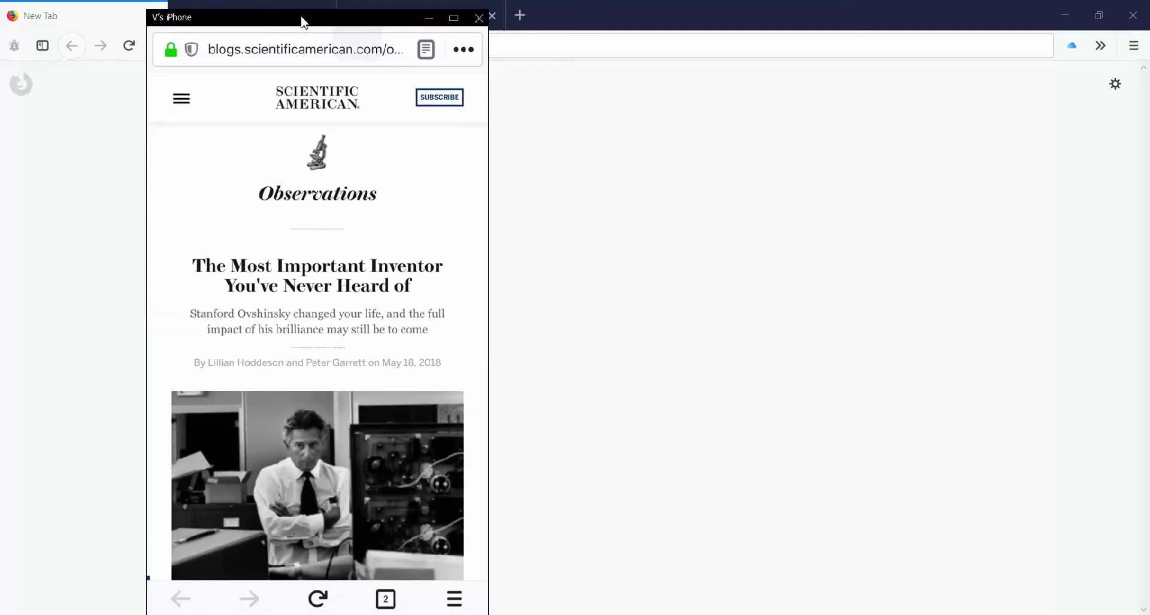
scroll(306, 159, down, 5)
scroll(304, 157, down, 3)
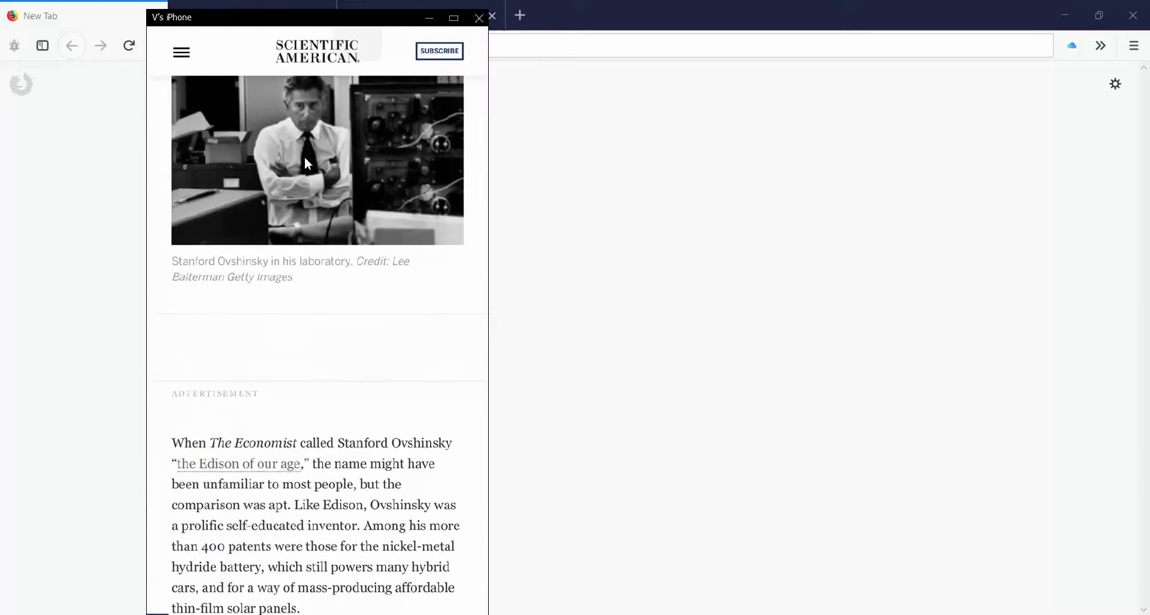
scroll(305, 159, down, 3)
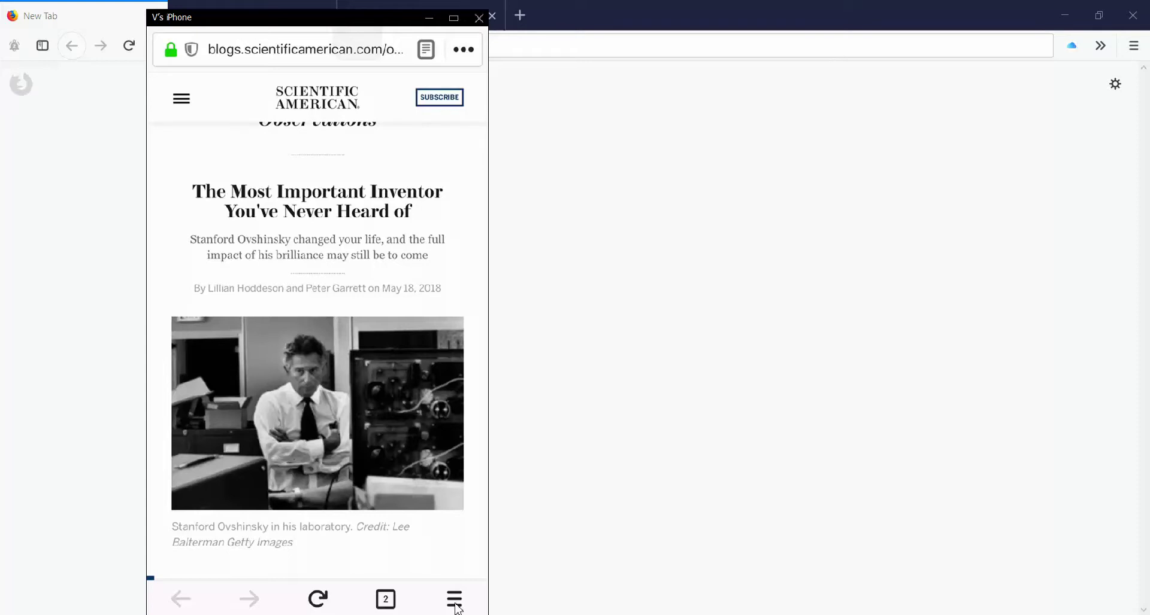
Open the phone browser's ☰ menu and move the iPhone mirror window to the right.
click(455, 606)
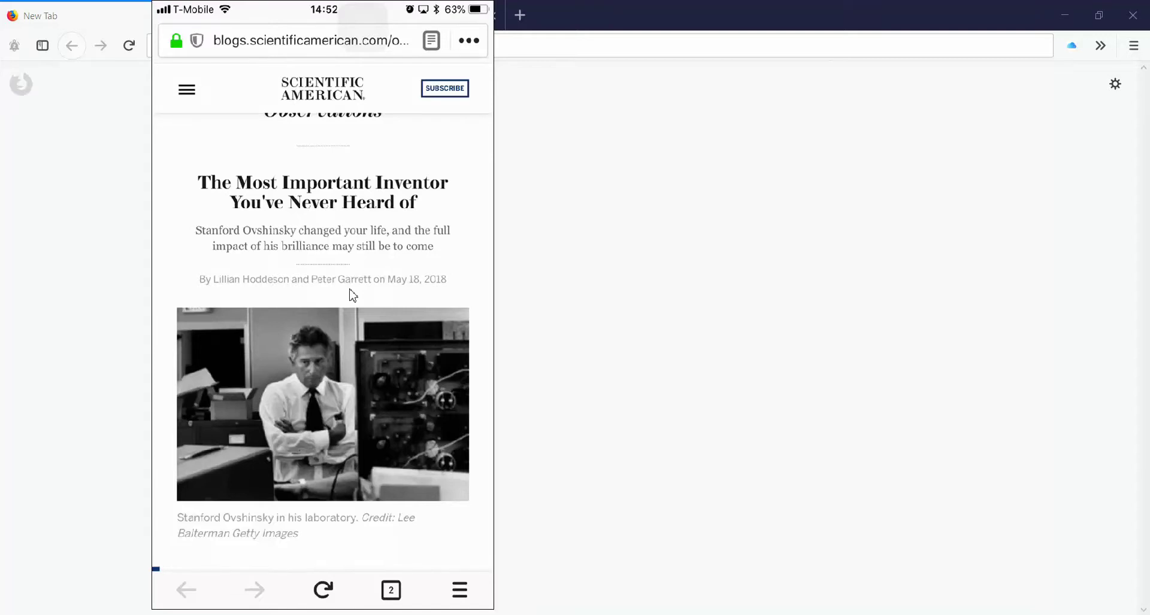
drag(309, 13, 372, 18)
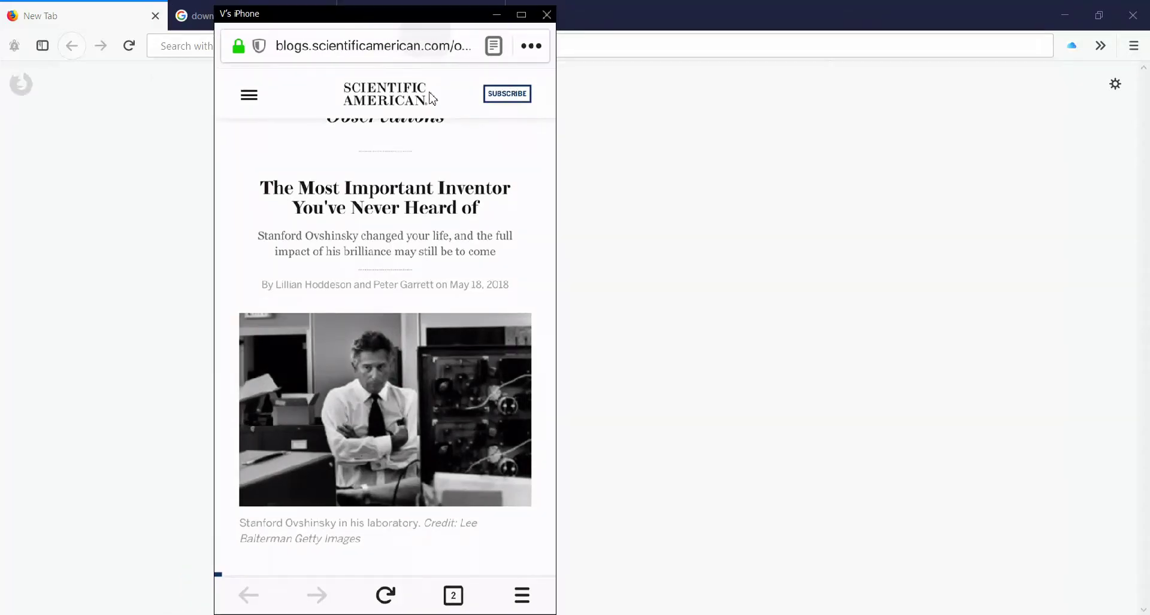
drag(409, 15, 687, 10)
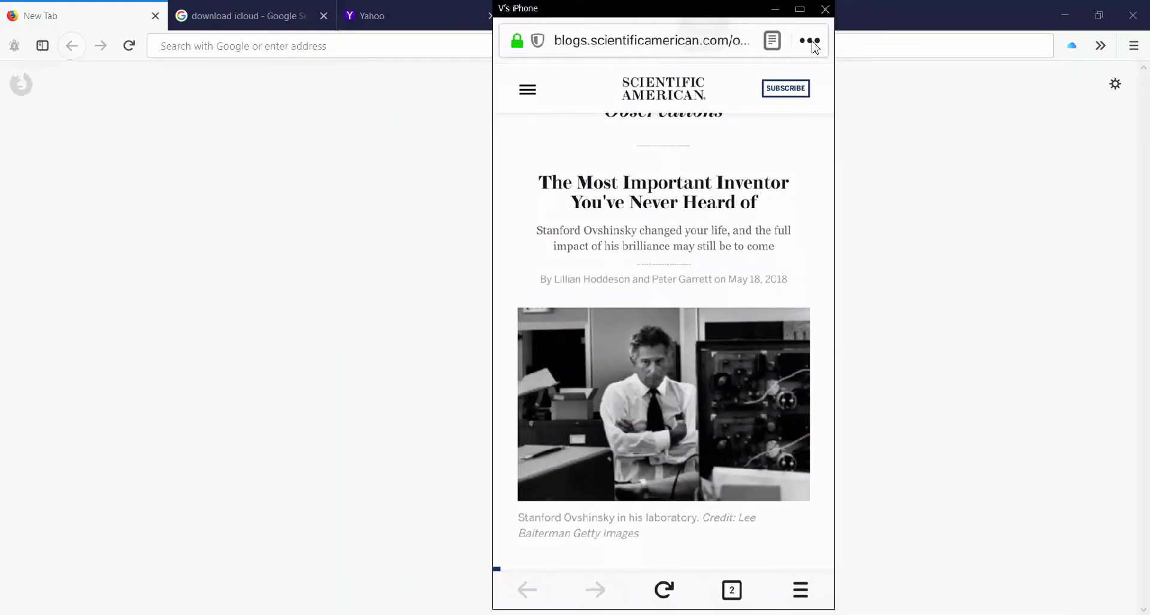
Send the Scientific American article from the phone's ••• menu to the 'desktop' device.
click(814, 45)
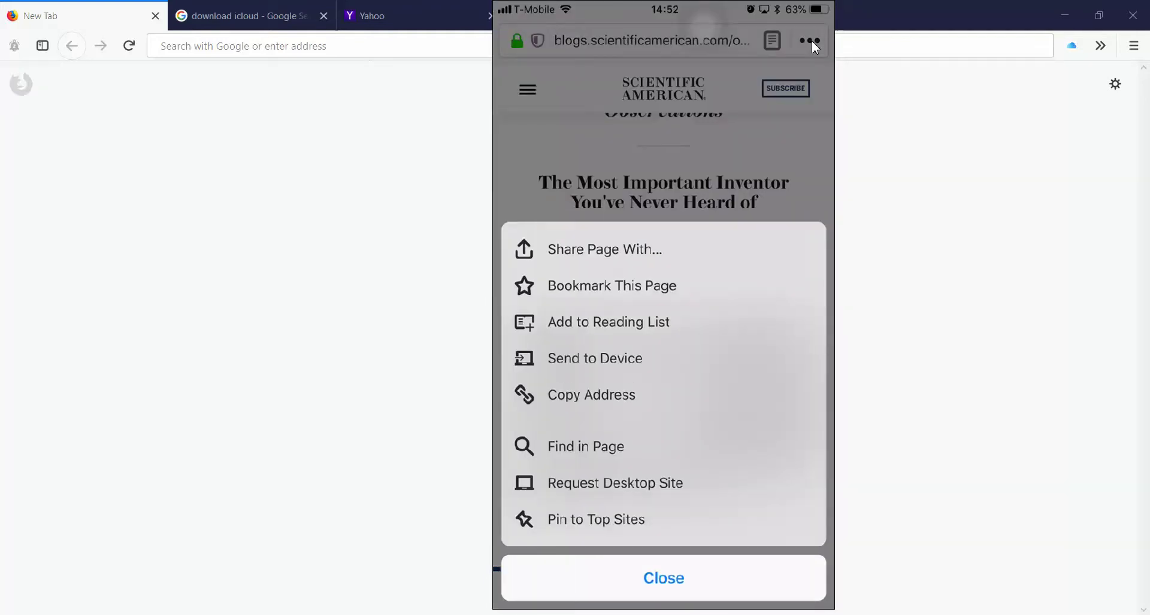
click(575, 365)
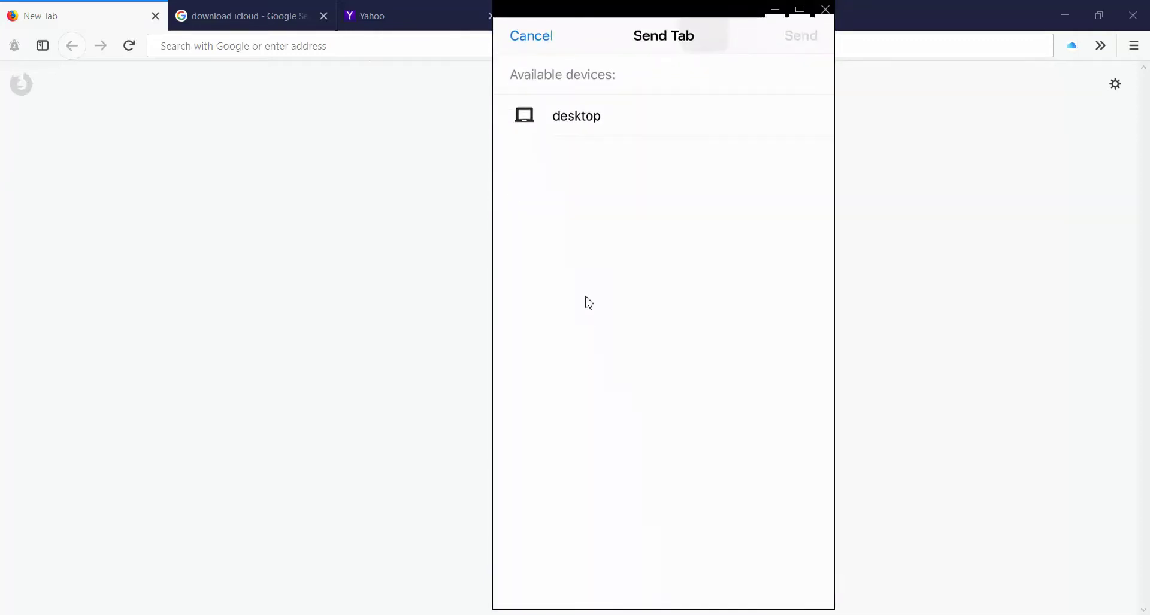
click(596, 117)
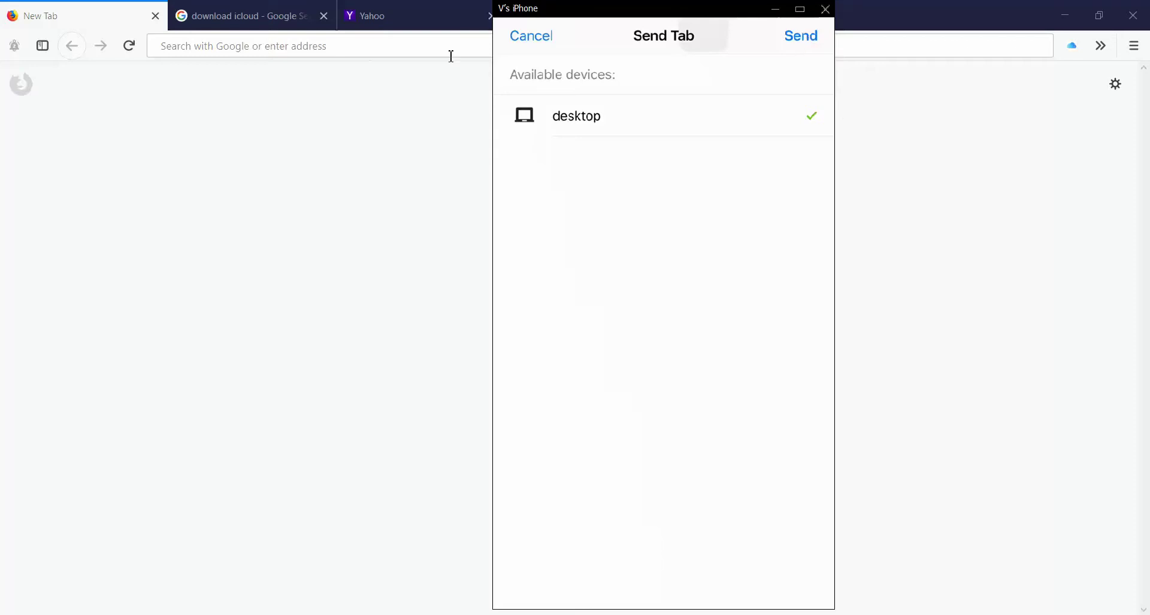
click(807, 38)
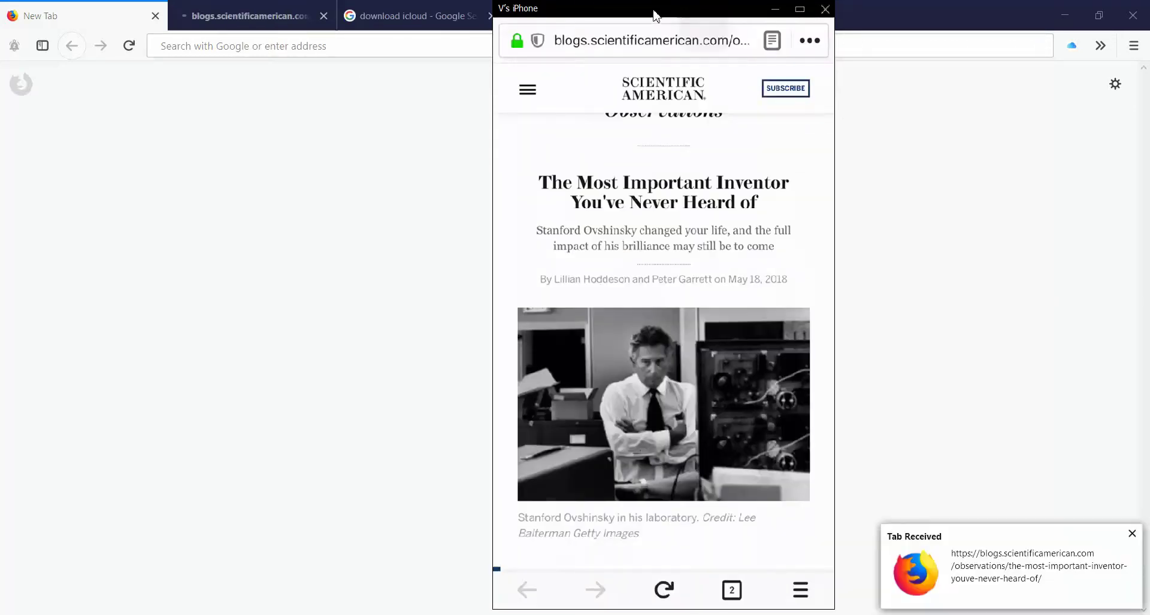
View the received 'The Most Important Inventor You've Never Heard of' tab beside the iPhone mirror.
mouse_move(652, 17)
mouse_down()
mouse_move(637, 69)
mouse_move(578, 152)
mouse_up()
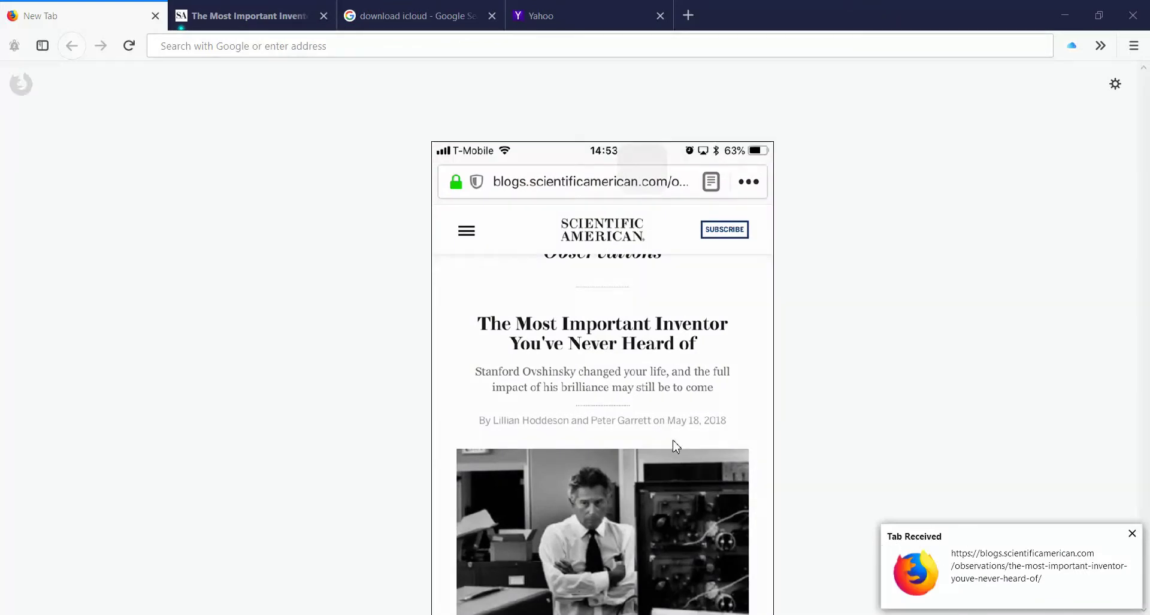
click(214, 20)
drag(538, 155, 820, 88)
scroll(390, 391, down, 4)
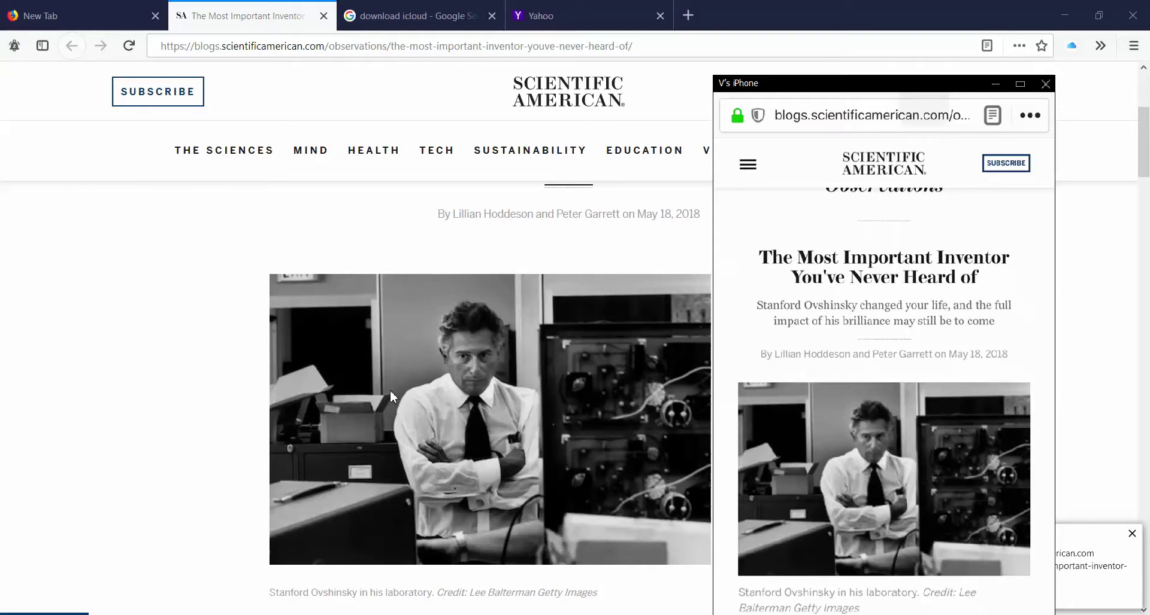
mouse_move(791, 86)
mouse_down()
mouse_move(728, 91)
mouse_move(313, 47)
mouse_move(252, 18)
mouse_move(289, 14)
mouse_move(251, 14)
mouse_move(298, 14)
mouse_move(400, 66)
mouse_move(386, 22)
mouse_move(249, 13)
mouse_up()
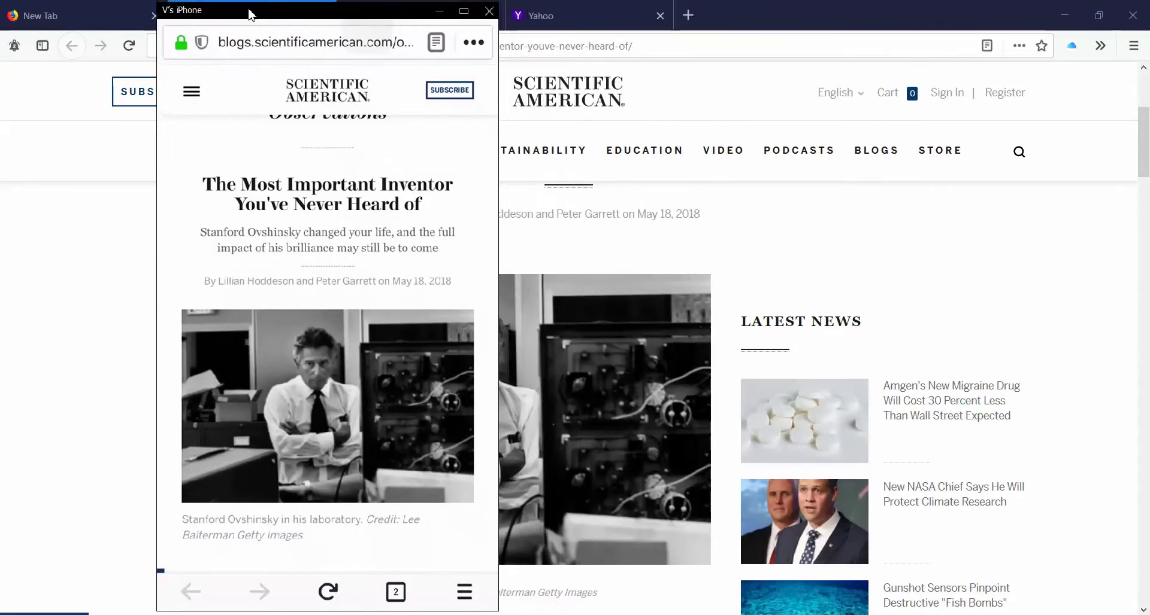
Send the Yahoo tab to the iPhone via the tab's Send Tab to Device option.
click(579, 24)
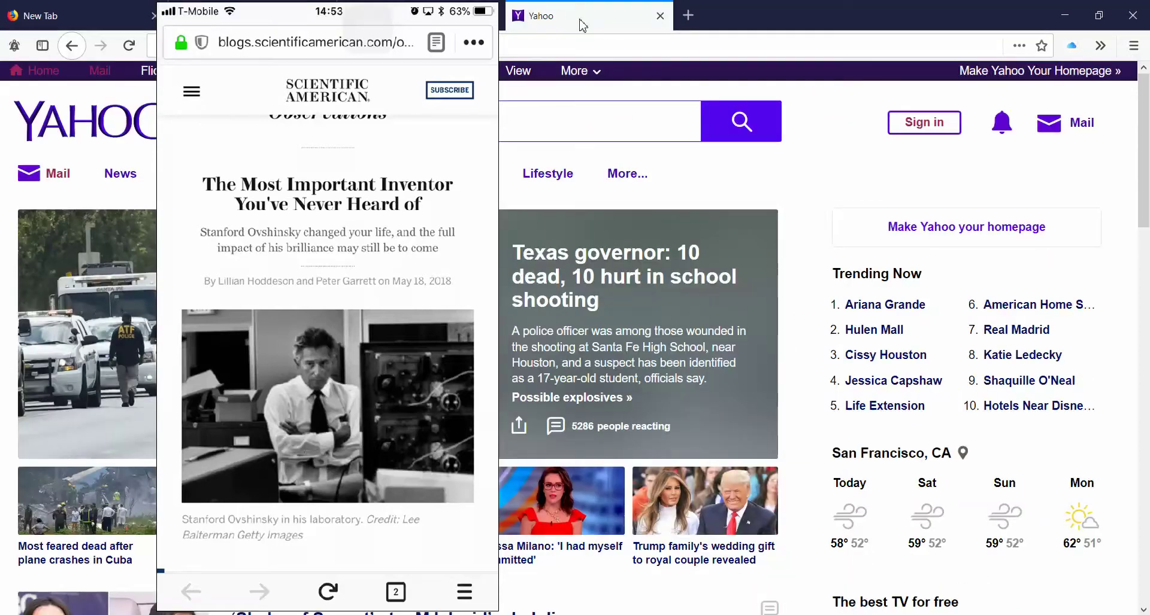
right_click(581, 24)
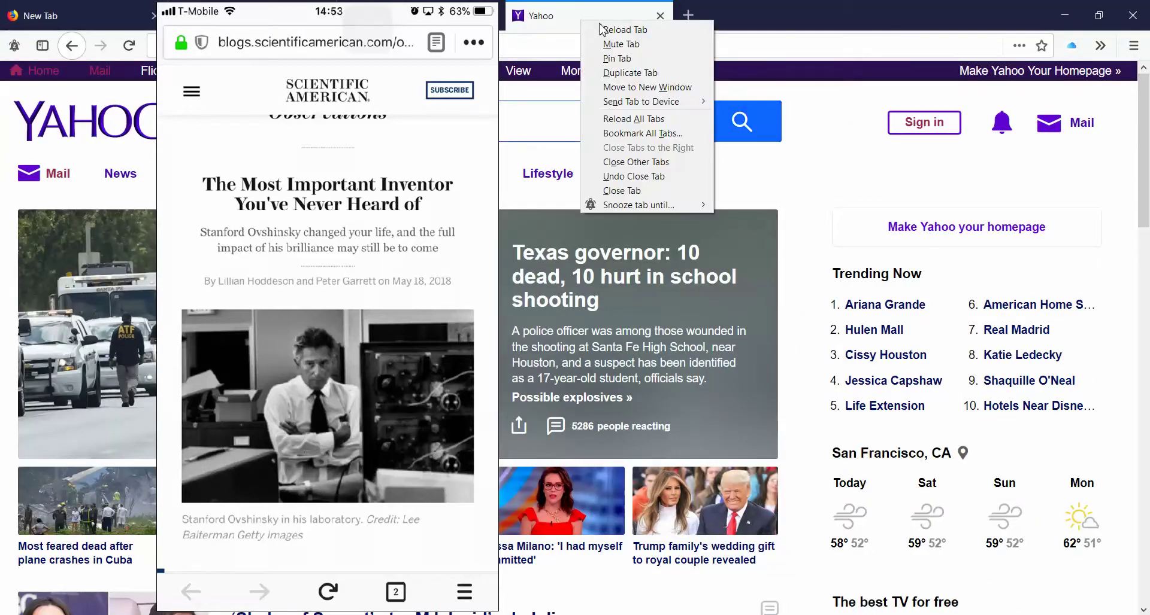
mouse_move(641, 102)
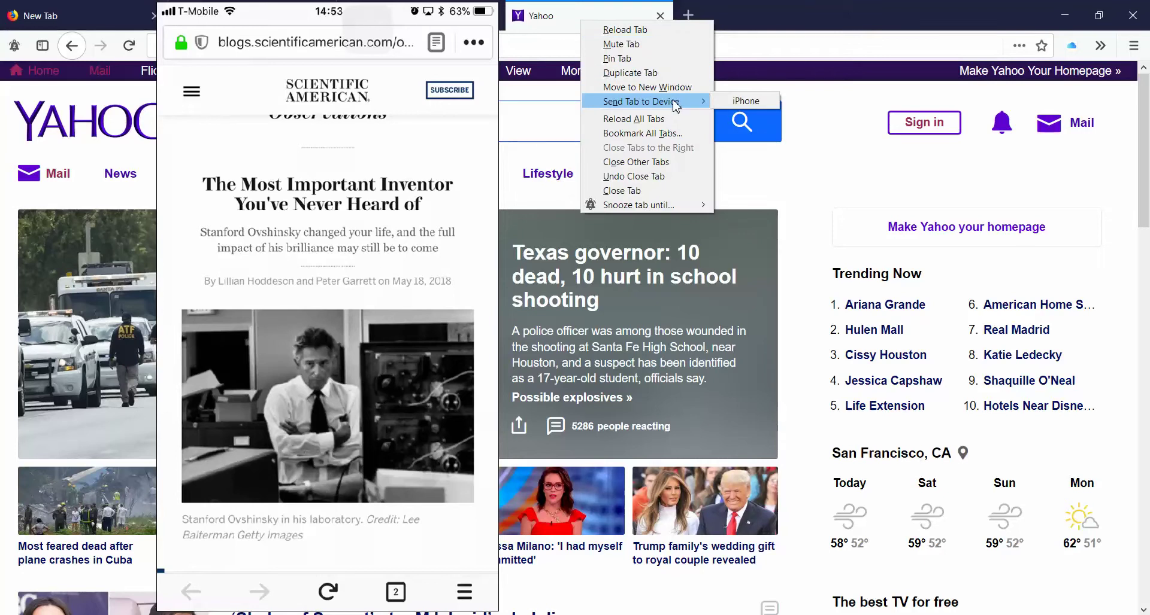
click(748, 102)
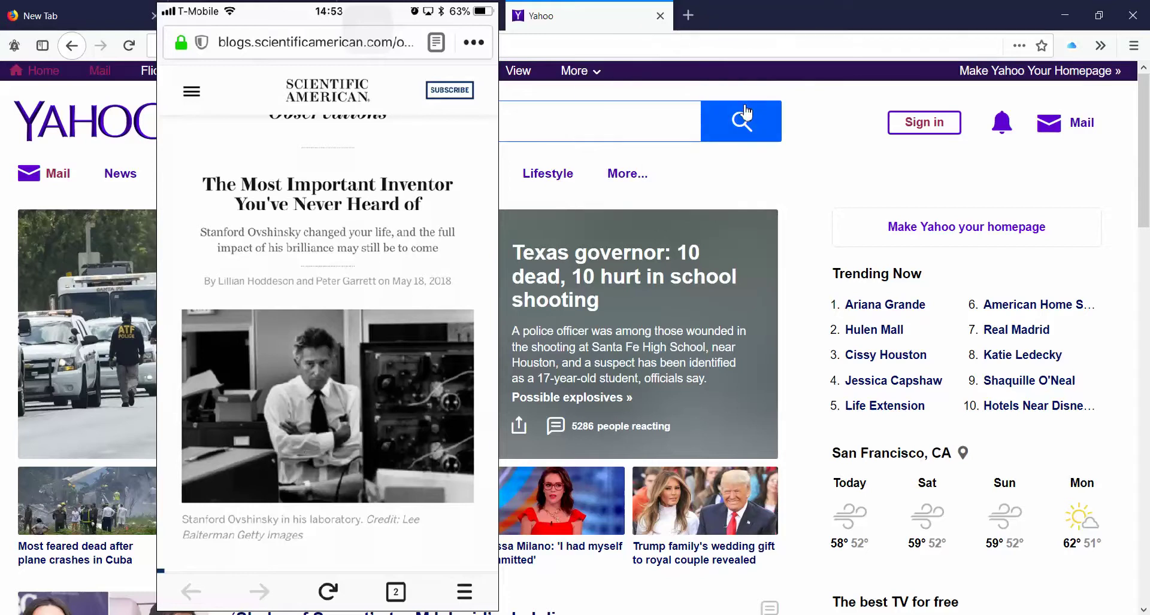
mouse_move(709, 30)
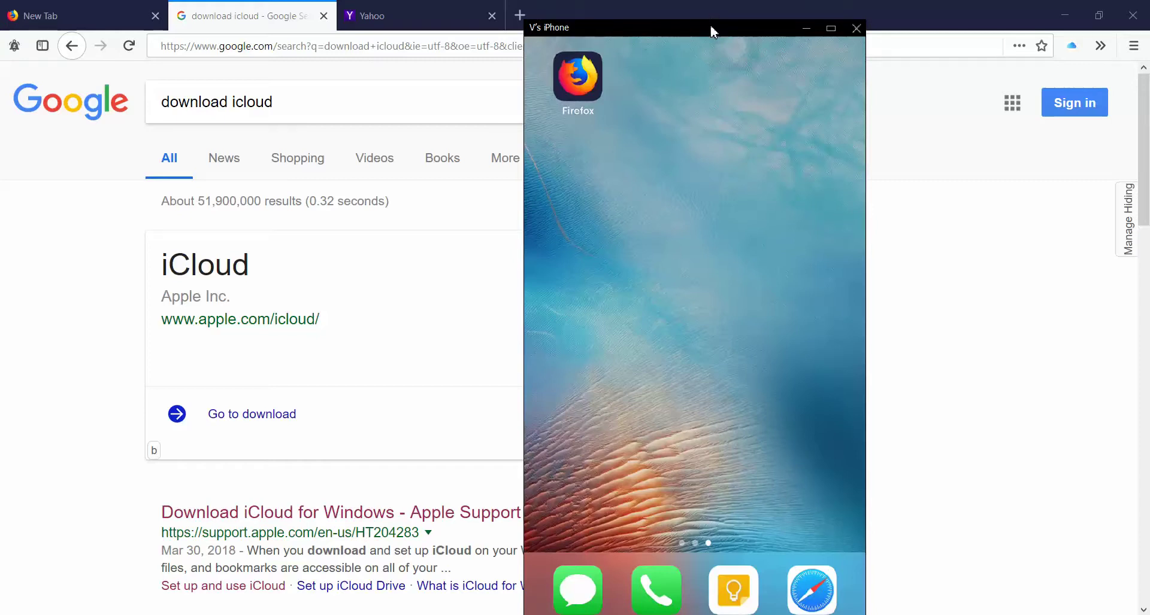
Launch iCloud for Windows from the iCloud Bookmarks toolbar extension in Firefox.
drag(713, 24, 763, 7)
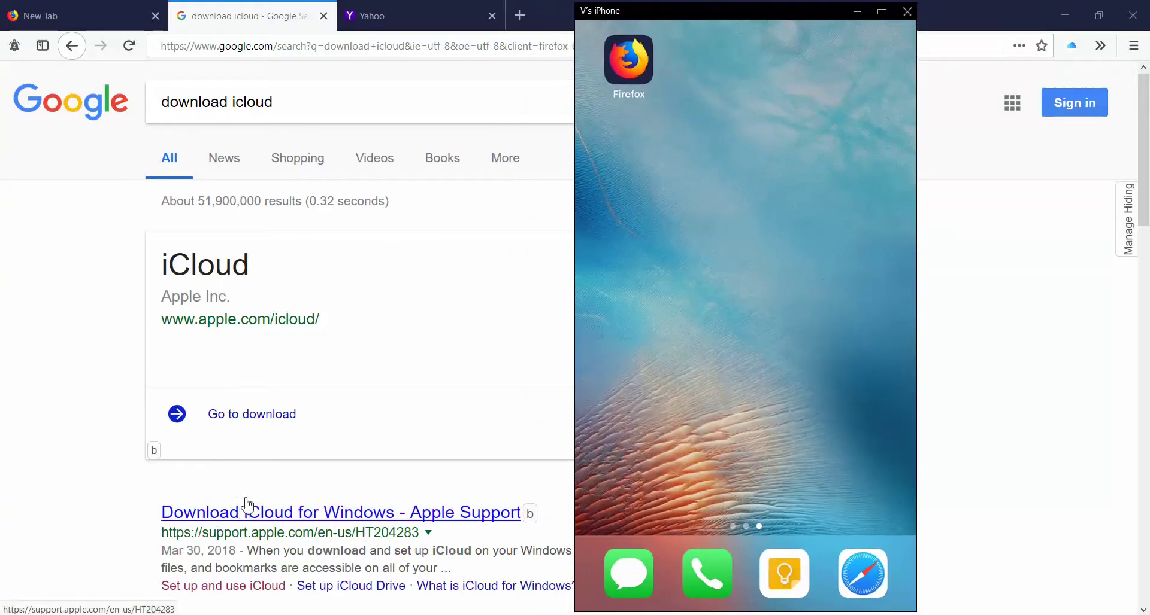
mouse_move(762, 18)
mouse_down()
mouse_move(377, 25)
mouse_move(315, 15)
mouse_up()
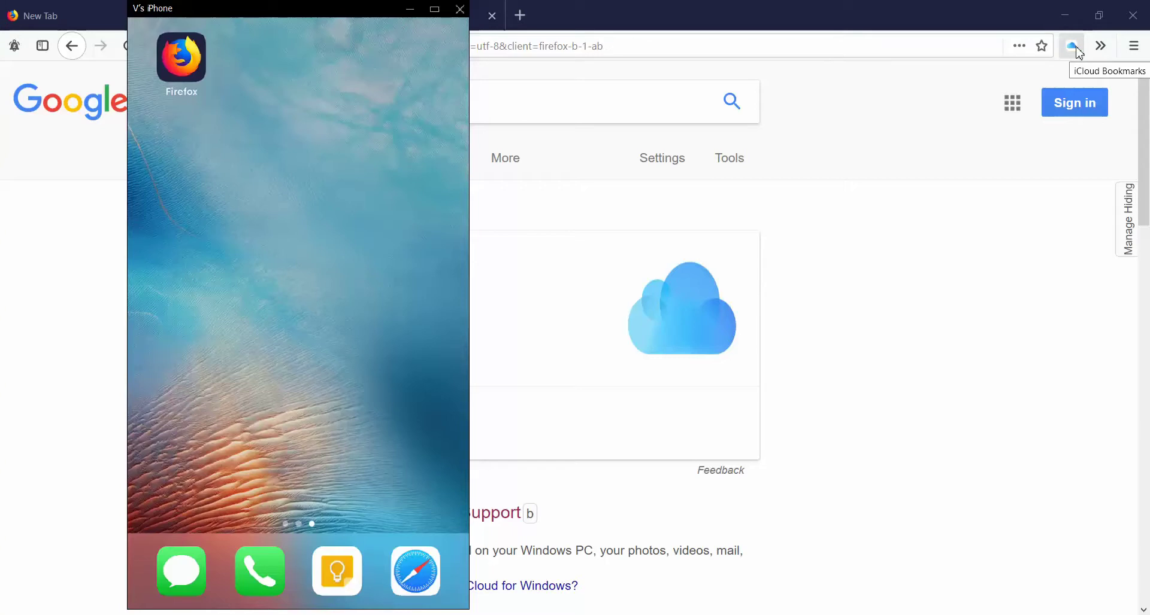
click(1076, 49)
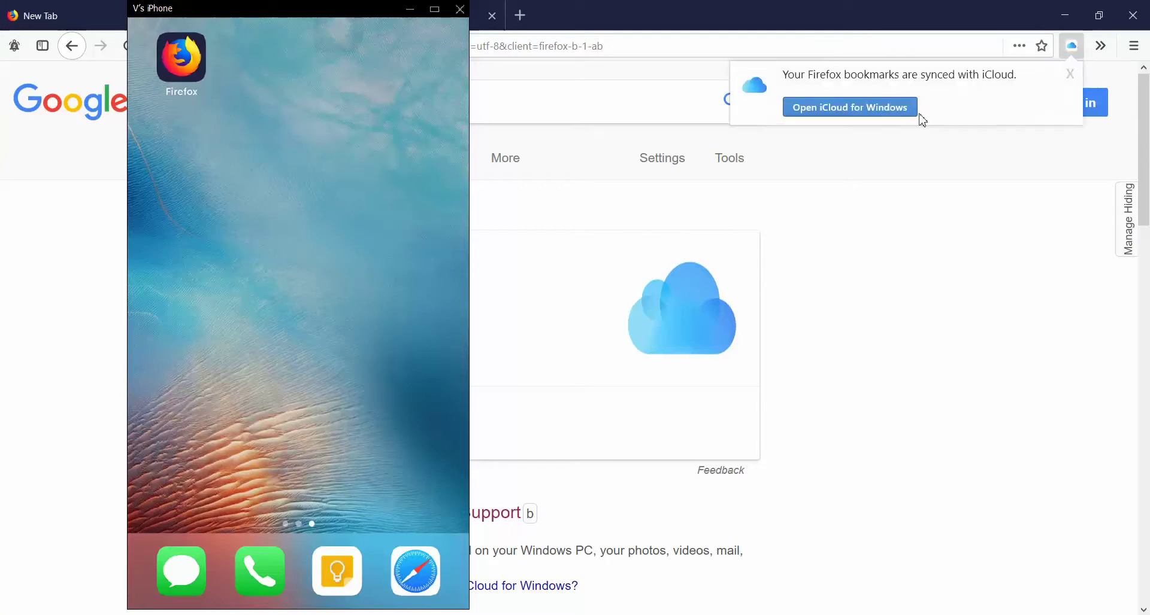
click(820, 117)
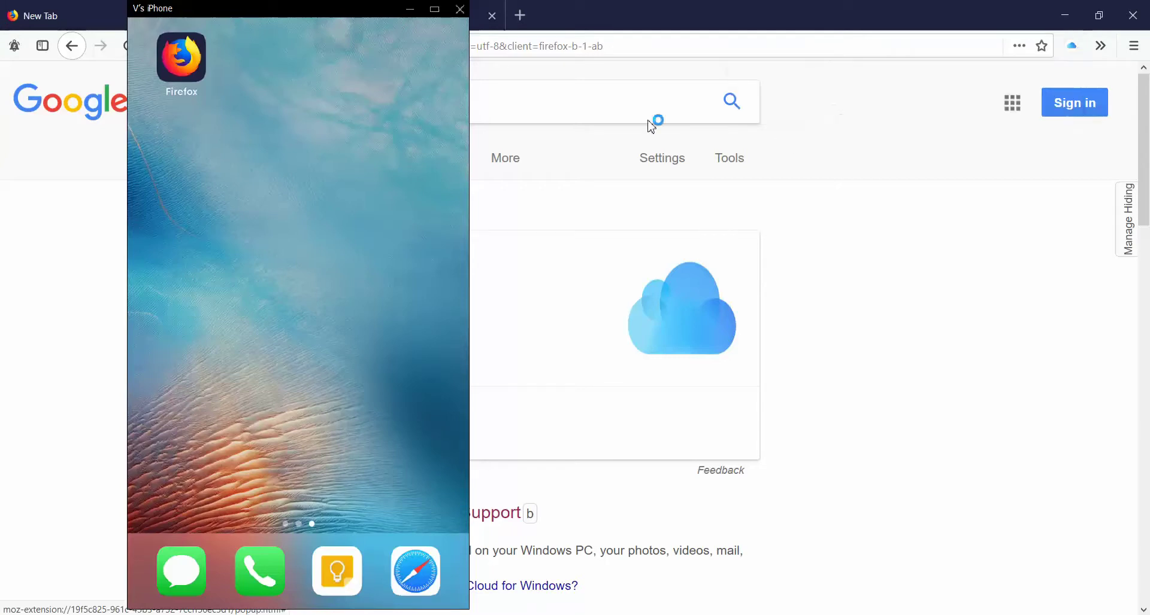
drag(337, 21, 305, 23)
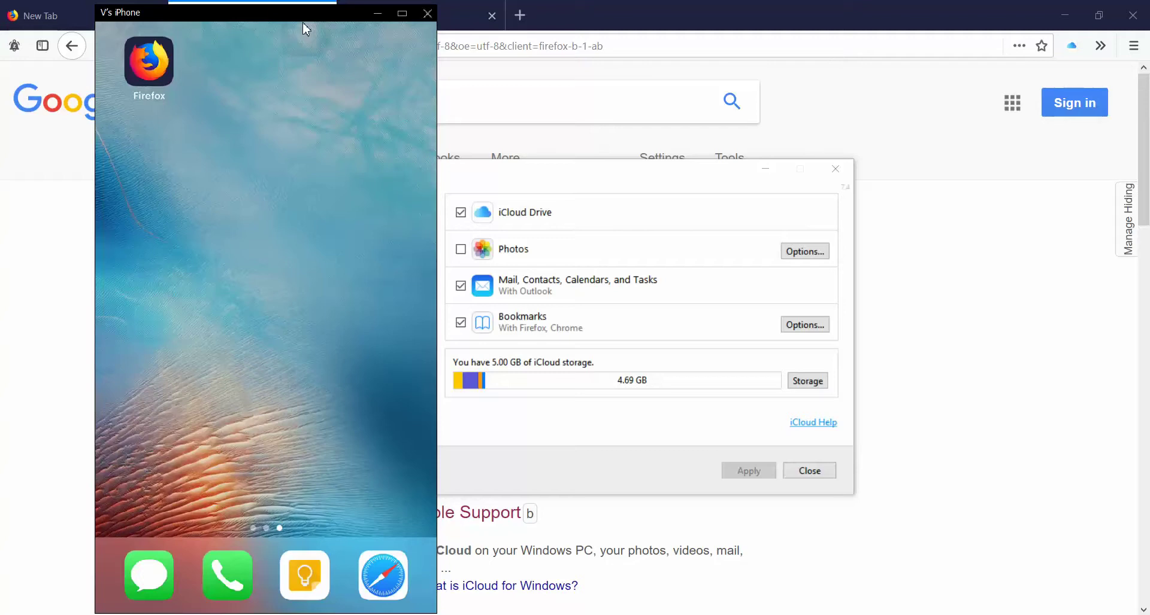
Confirm Bookmarks sync with Firefox and Chrome unchanged, then close iCloud for Windows.
click(563, 181)
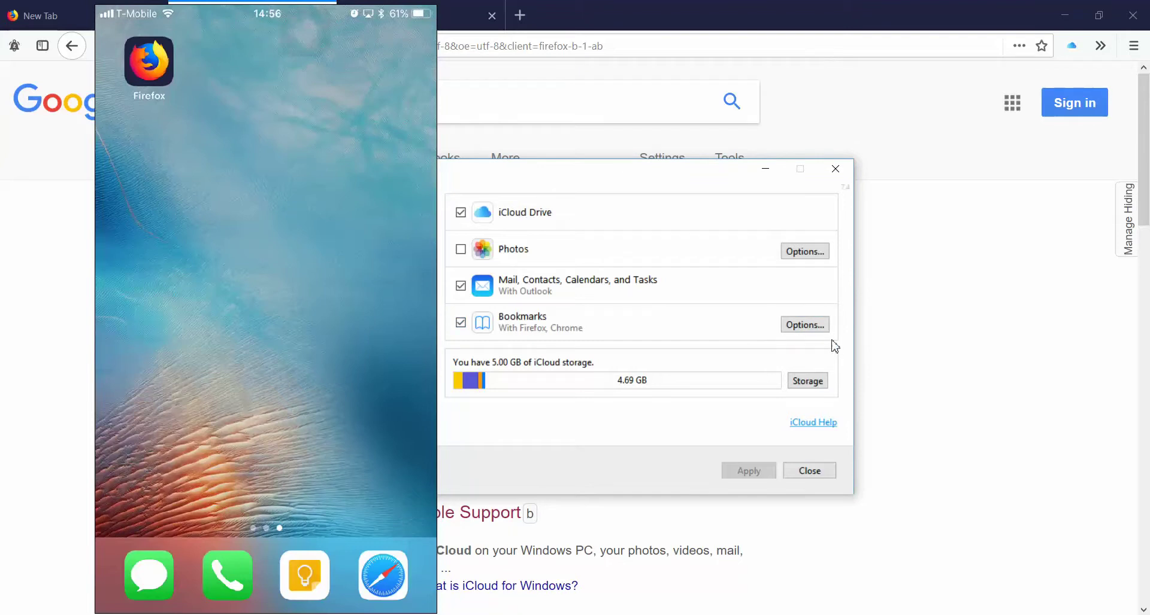
click(814, 325)
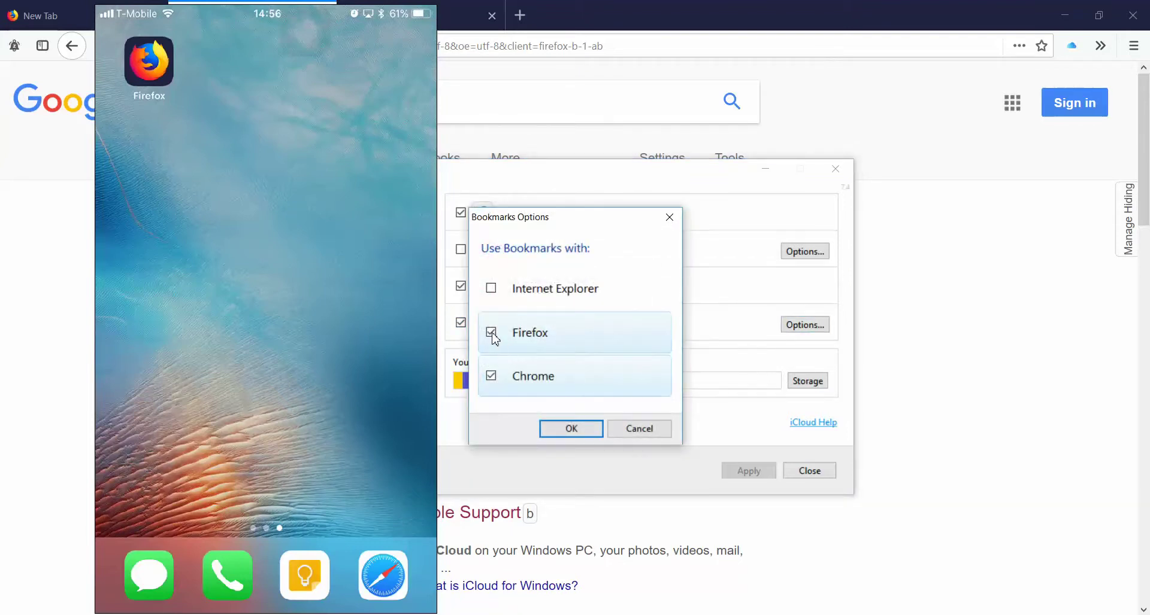
click(653, 429)
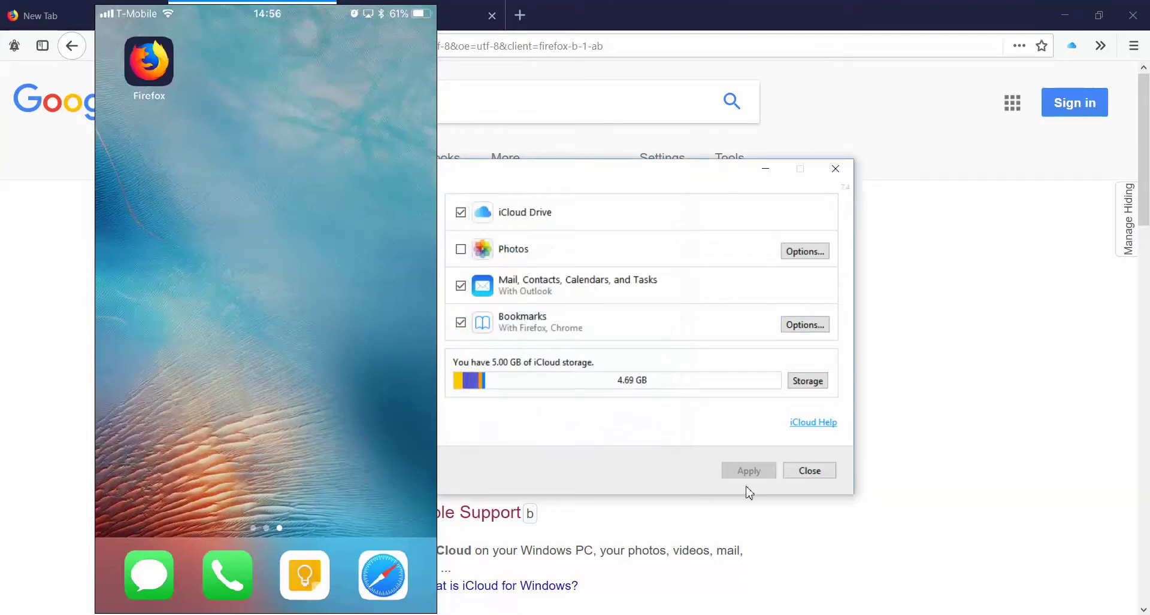
click(755, 473)
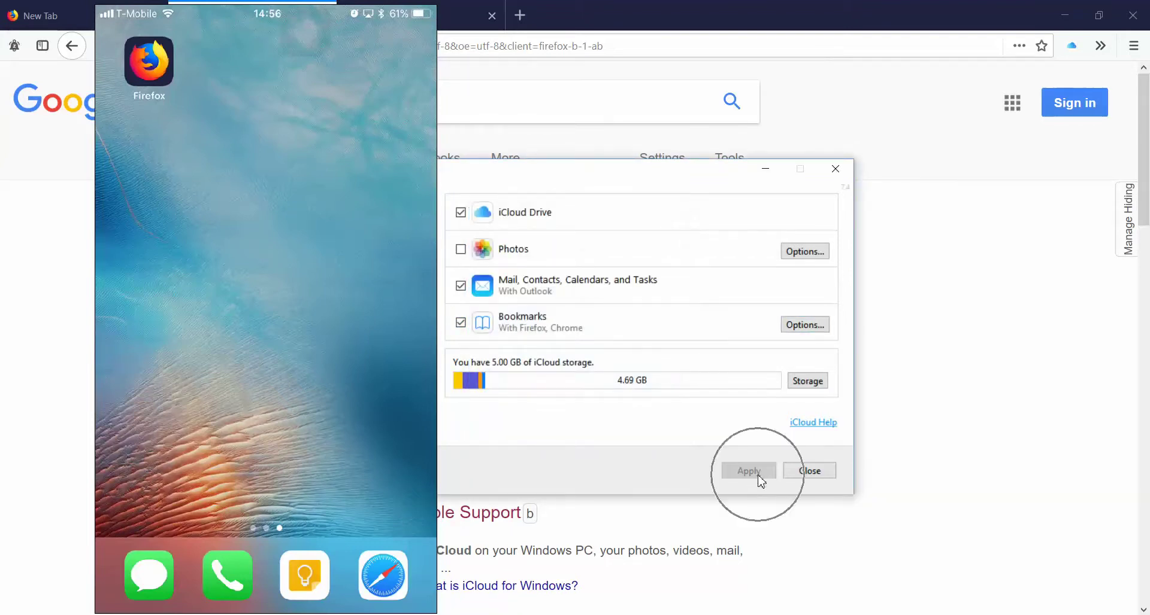
click(844, 174)
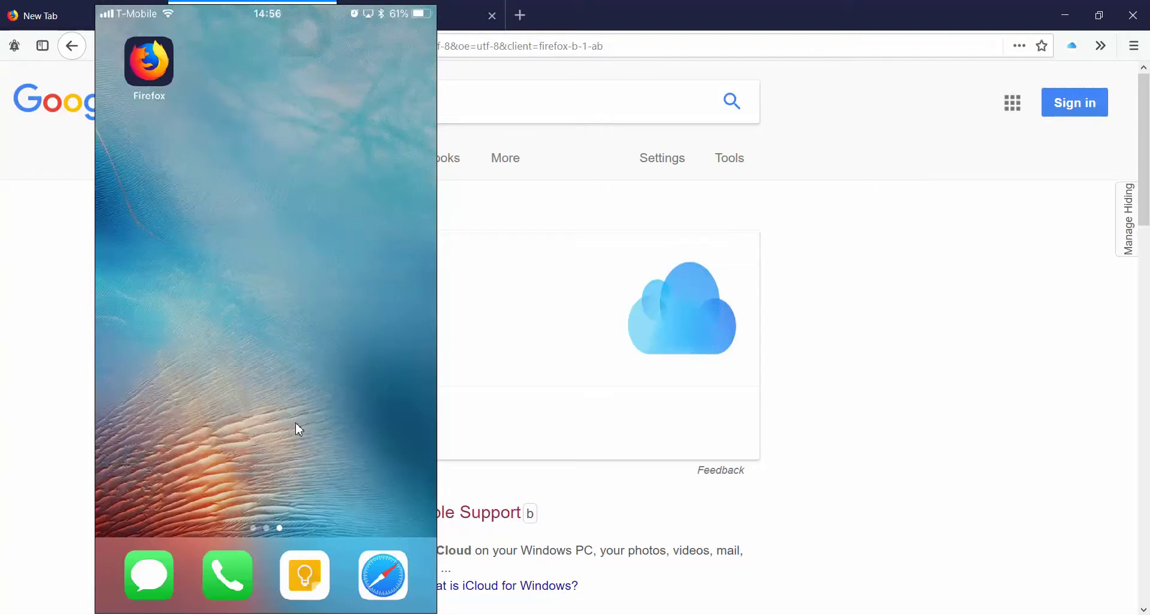
Open Safari on the iPhone and scroll through the HackRead CIA article.
click(371, 581)
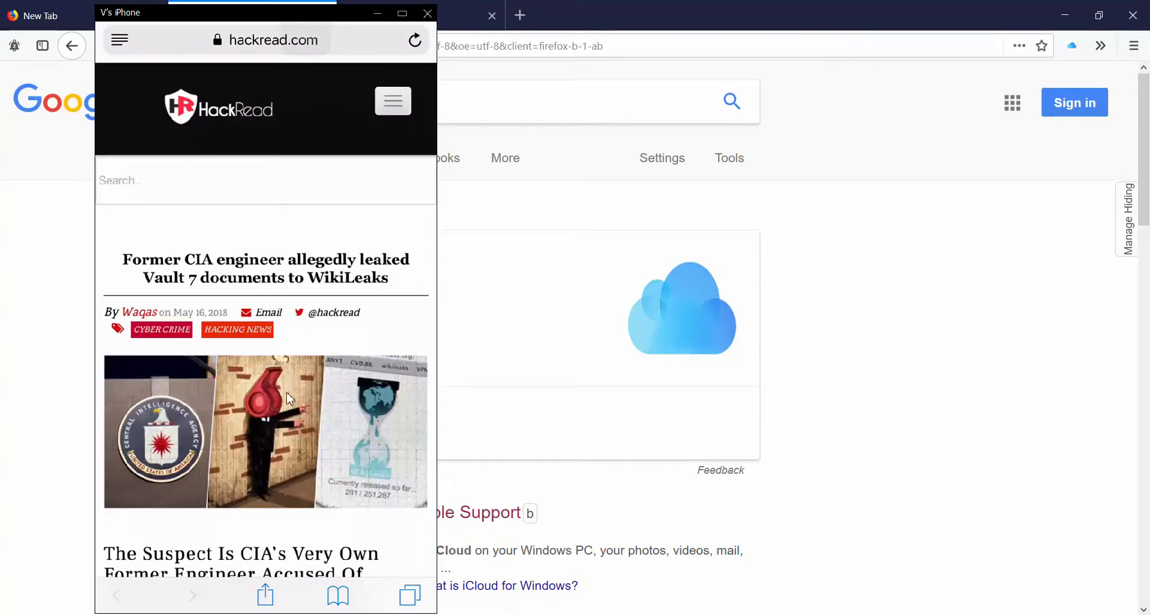
scroll(289, 398, down, 3)
scroll(289, 399, down, 5)
scroll(290, 398, down, 2)
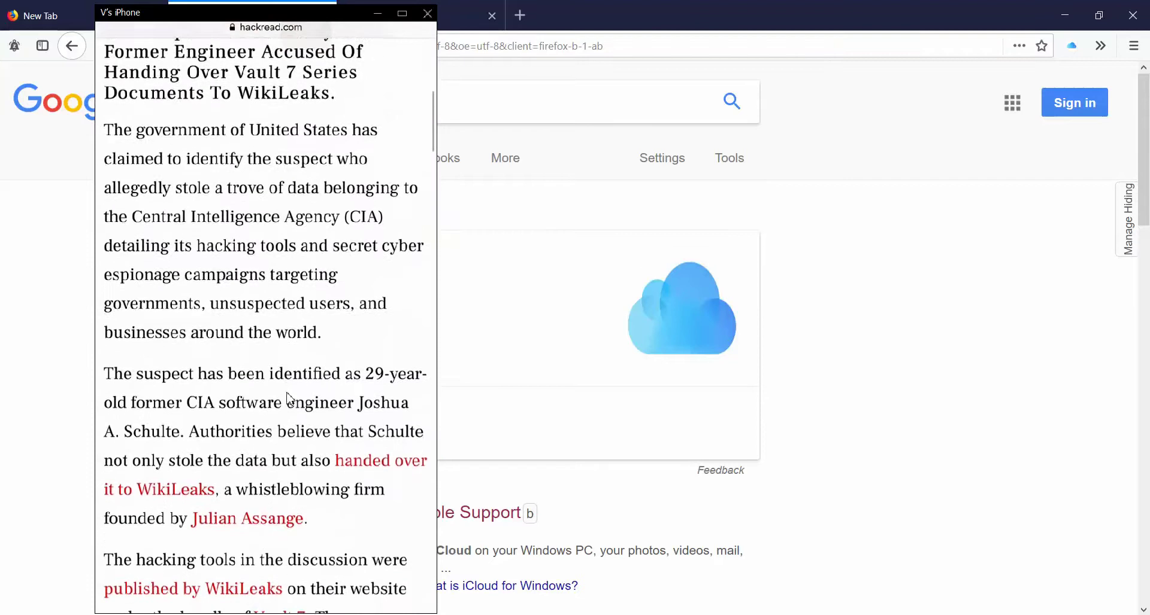
scroll(289, 398, down, 2)
scroll(290, 398, up, 3)
scroll(289, 399, up, 3)
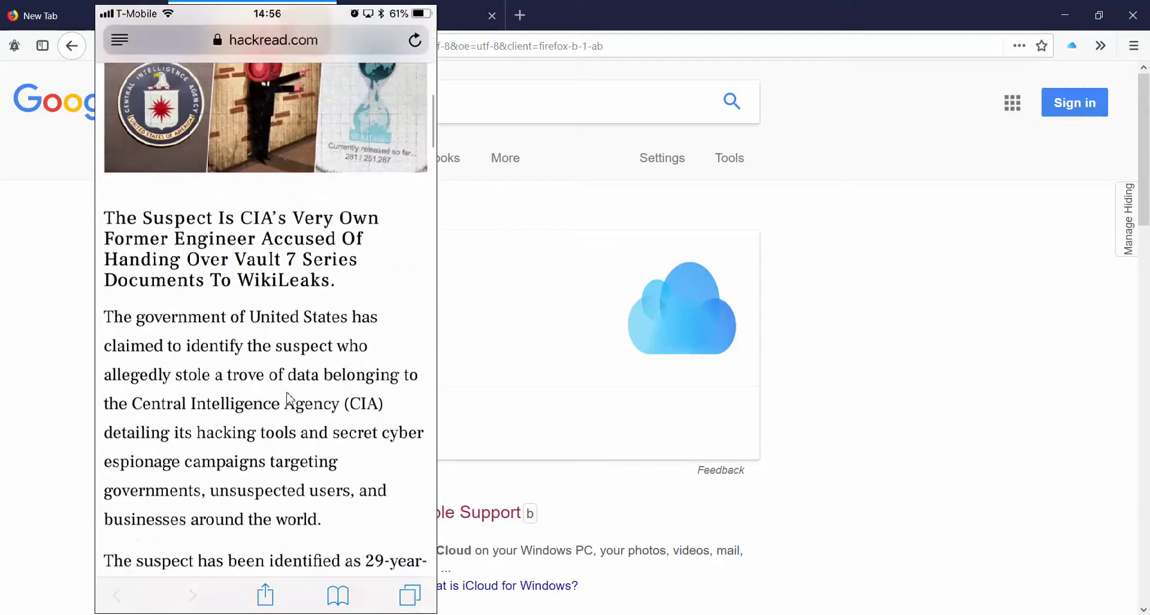
scroll(290, 419, up, 2)
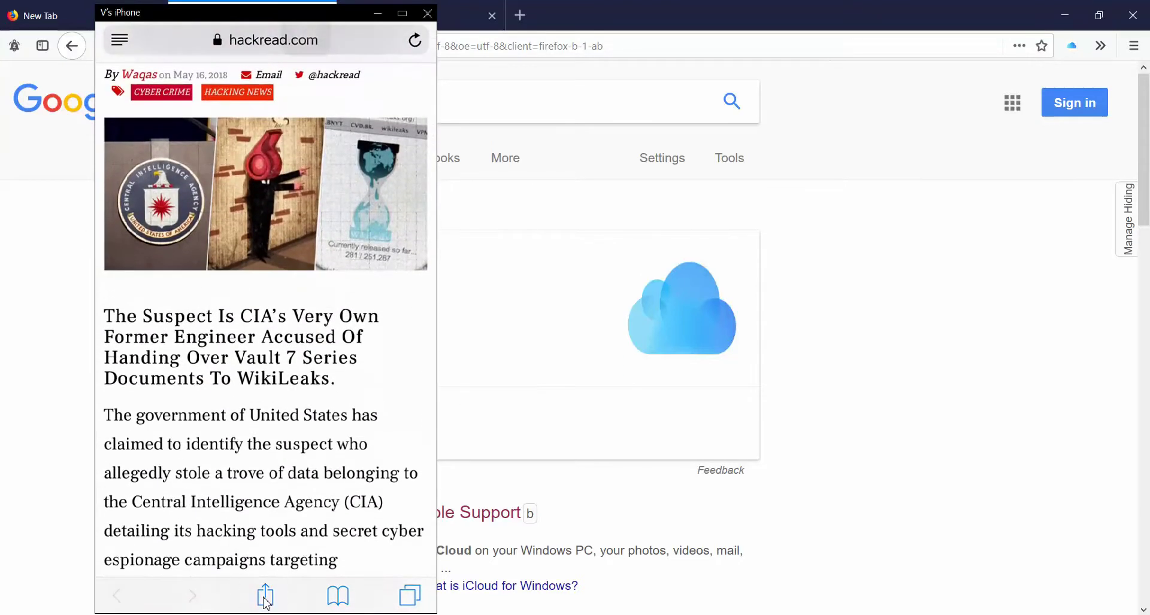
Switch on the Send Tab activity in Safari's share sheet More list.
mouse_move(265, 314)
click(265, 596)
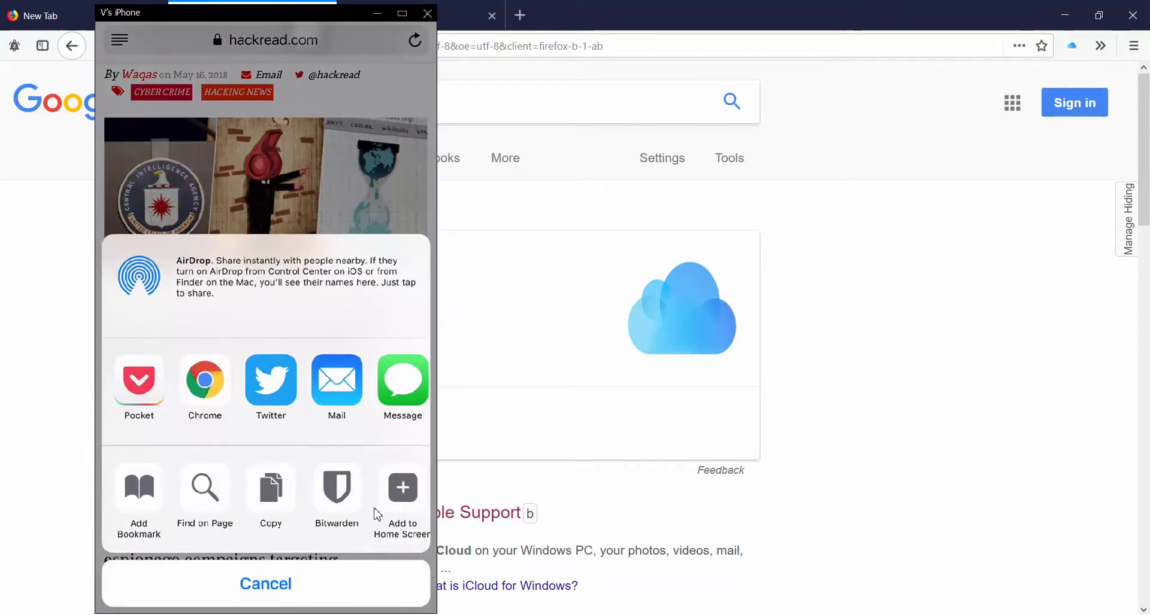
scroll(373, 517, right, 5)
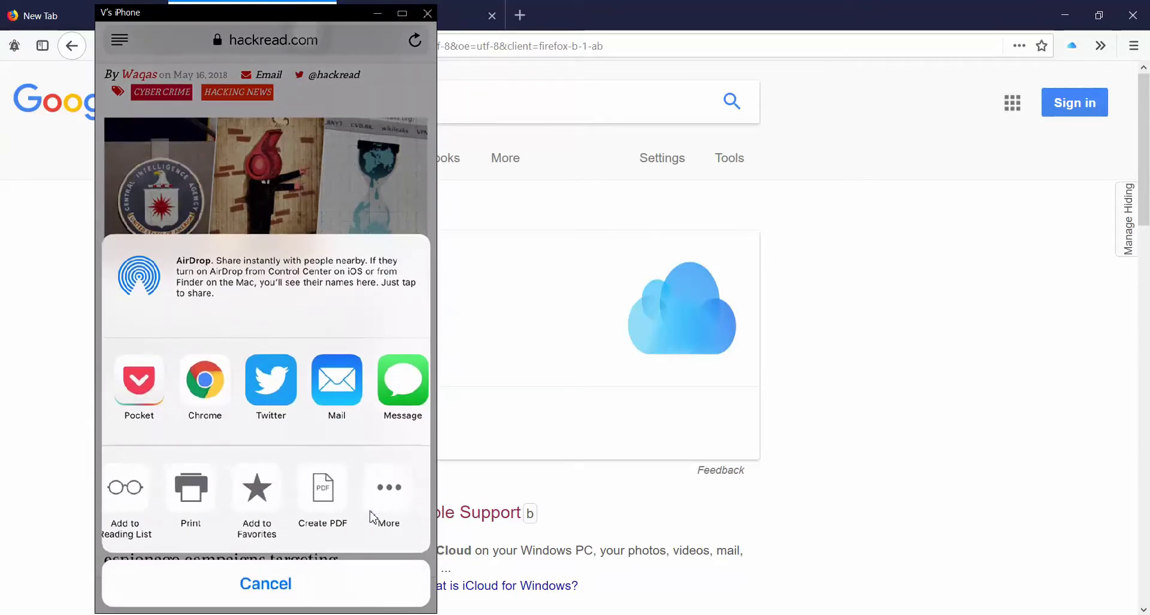
click(401, 500)
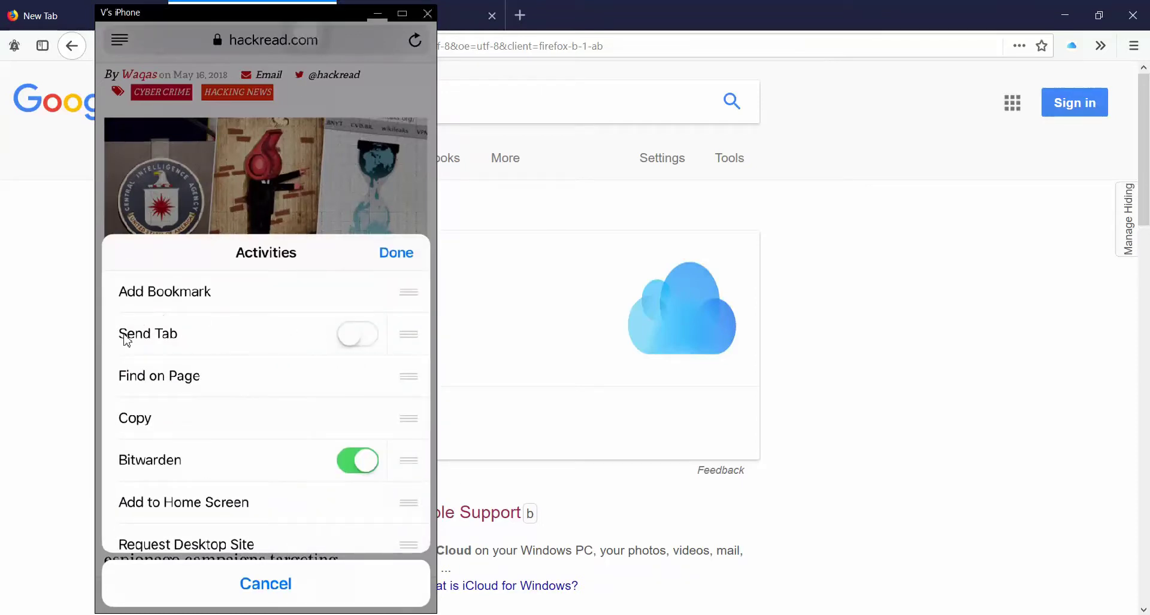
click(143, 338)
click(362, 335)
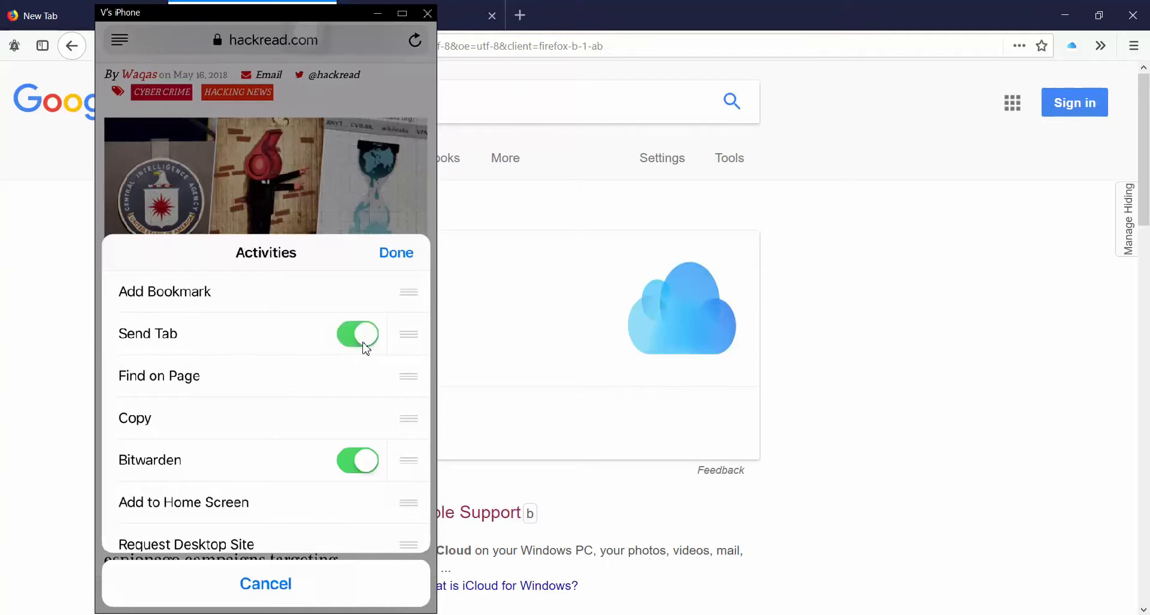
click(397, 257)
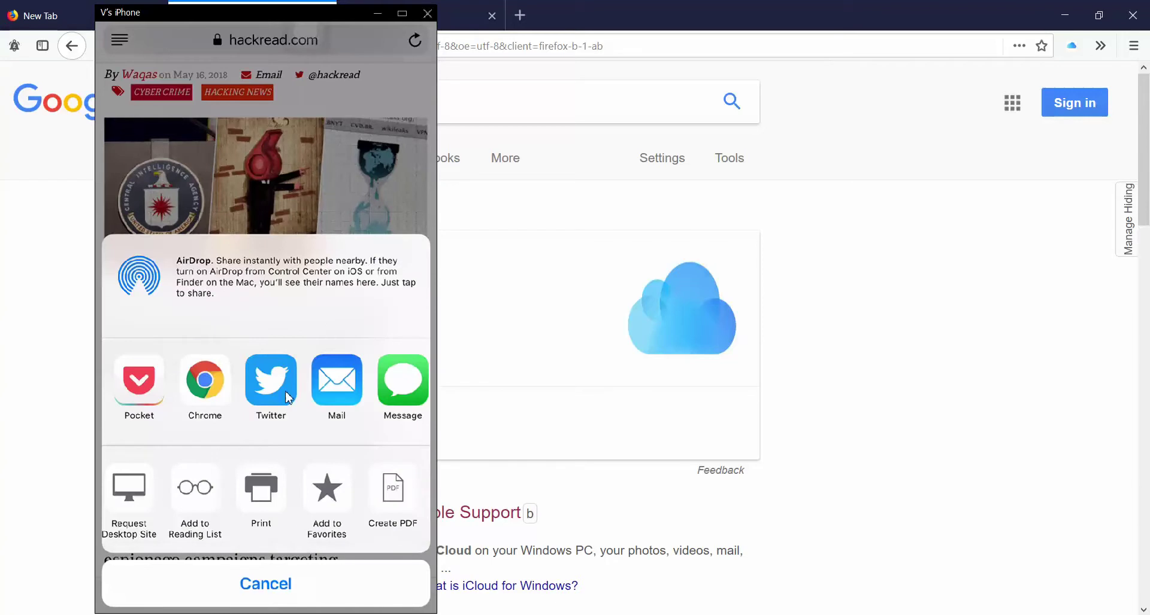
Reopen Safari's share sheet, choose Send Tab, and select the desktop as recipient.
click(261, 584)
click(259, 590)
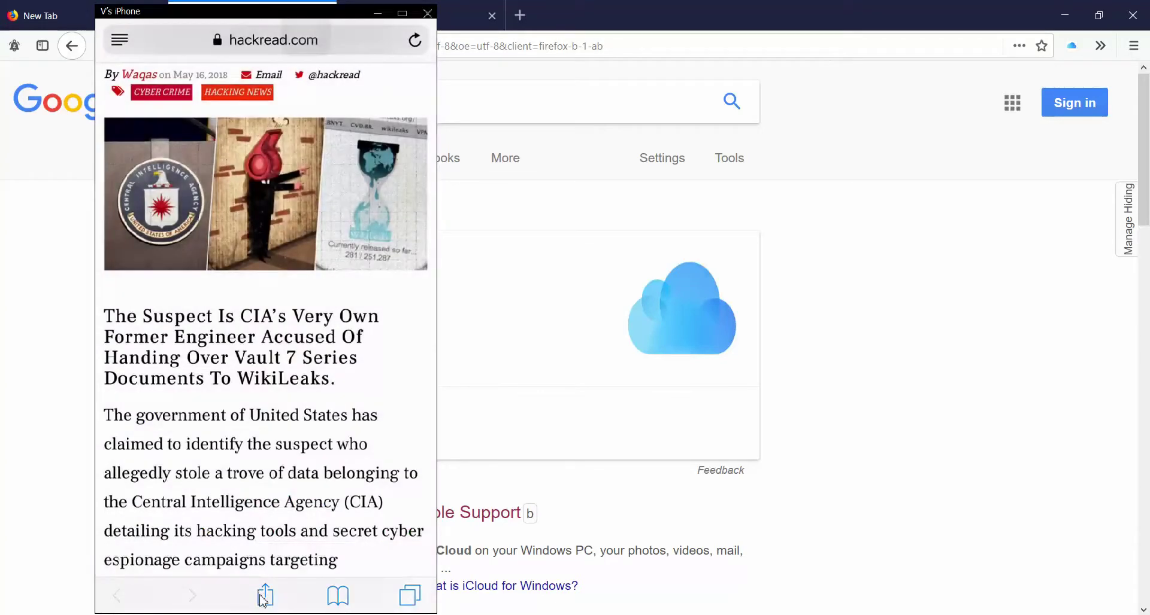
click(265, 598)
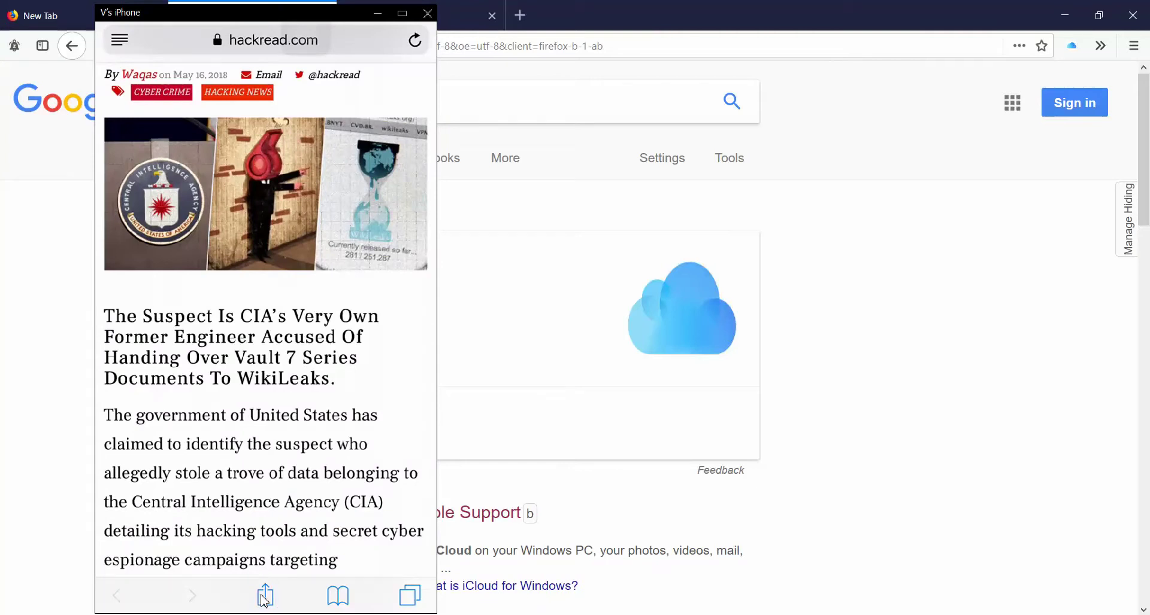
click(265, 597)
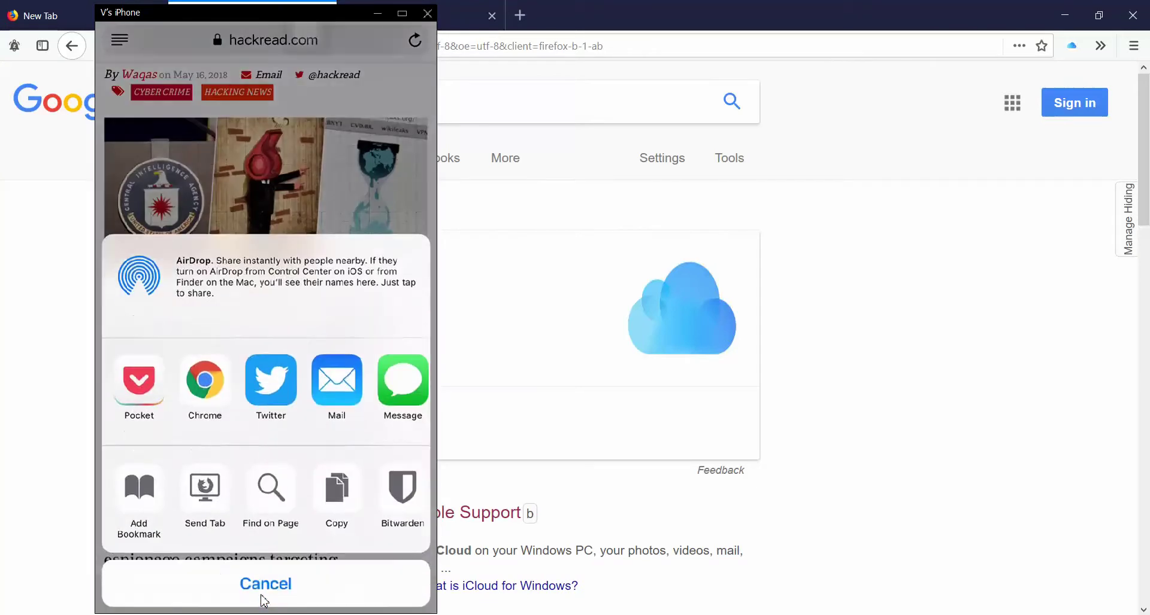
click(205, 501)
click(210, 492)
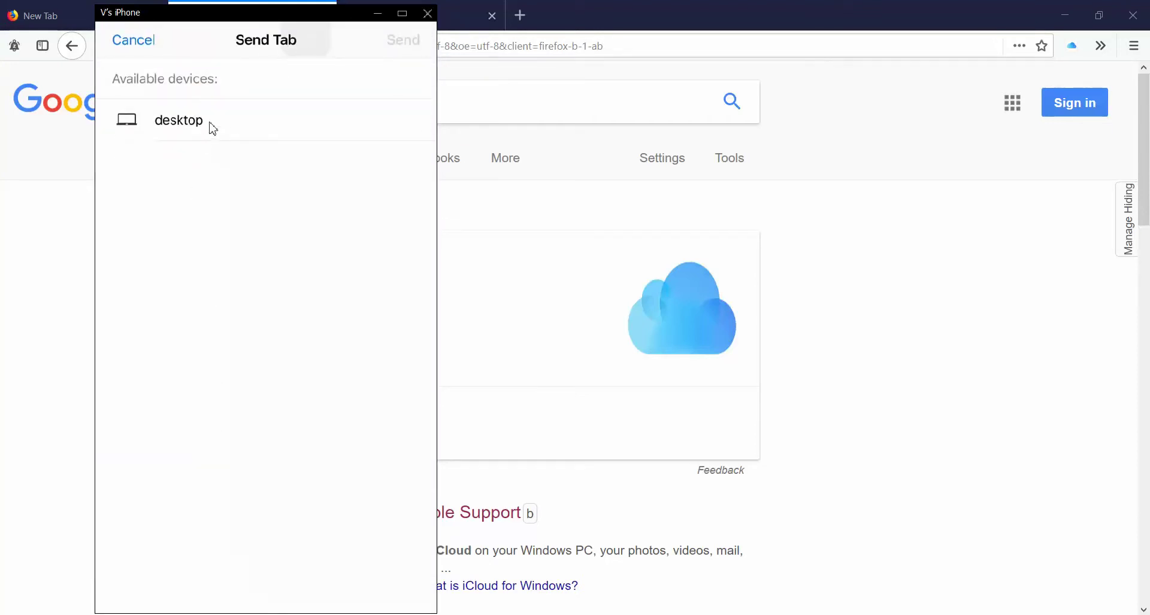
click(213, 128)
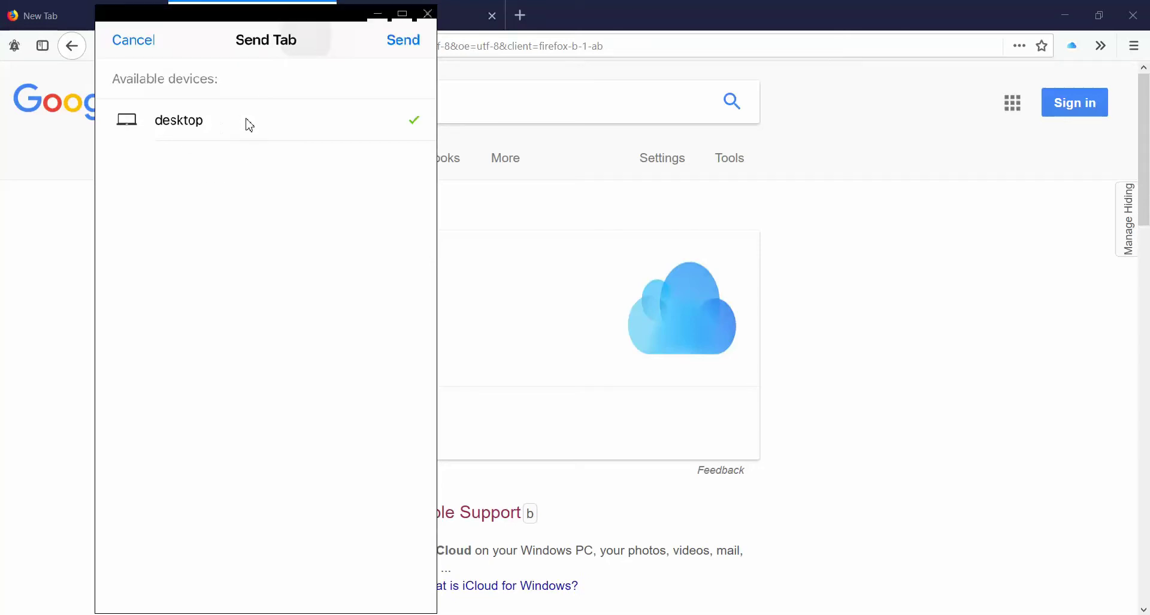
mouse_move(328, 24)
mouse_down()
mouse_move(405, 155)
mouse_move(536, 293)
mouse_up()
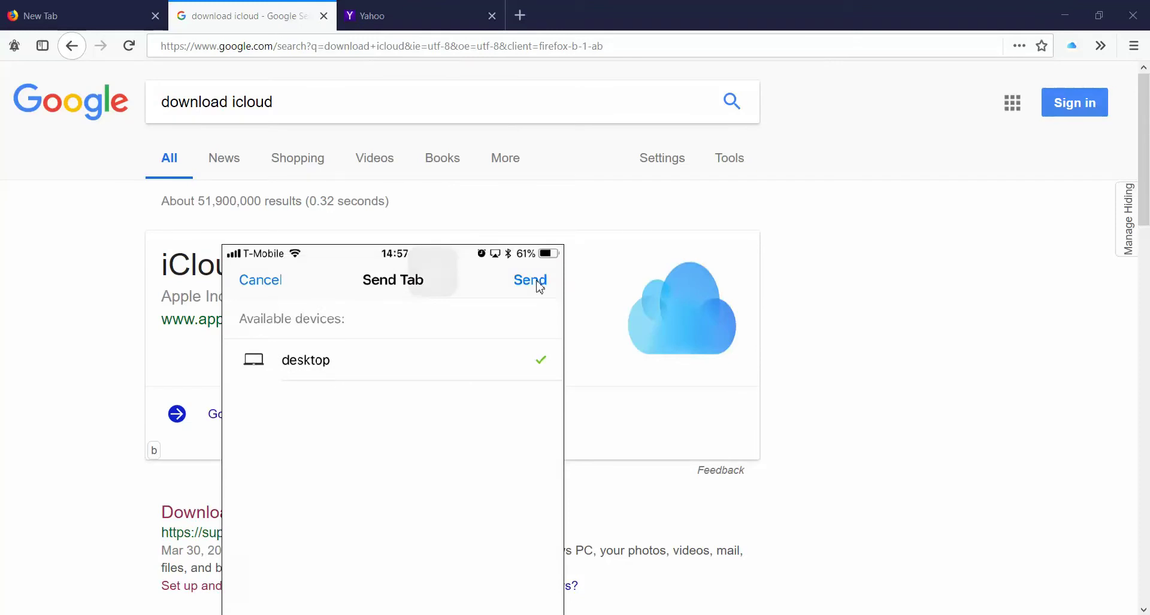
Send the HackRead article and view the received 'Former CIA engineer' tab in desktop Firefox.
click(540, 289)
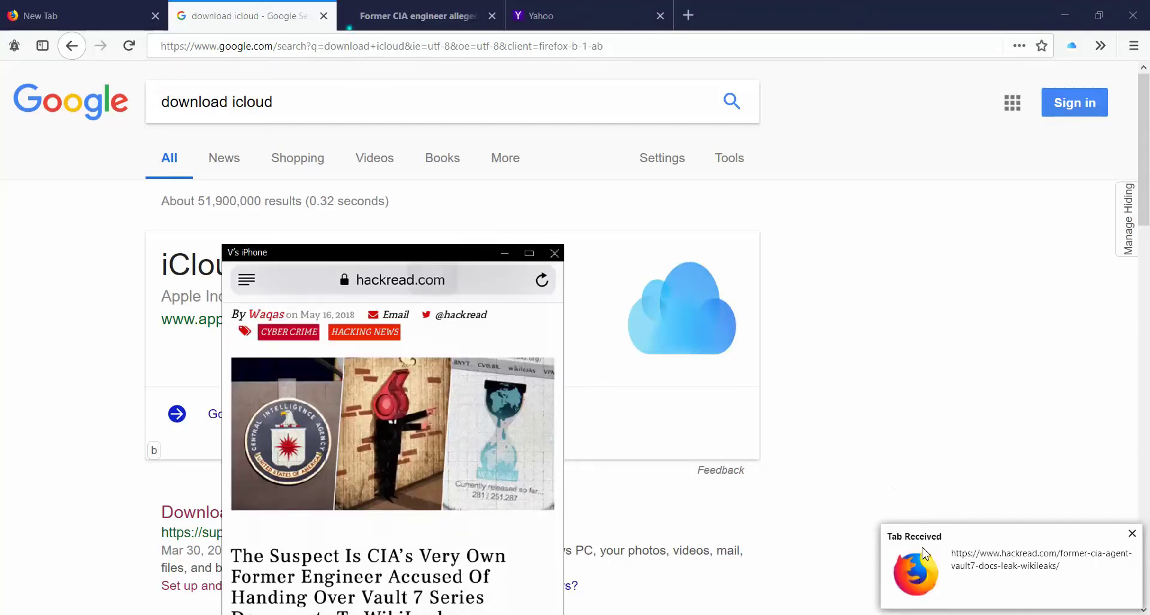
click(347, 8)
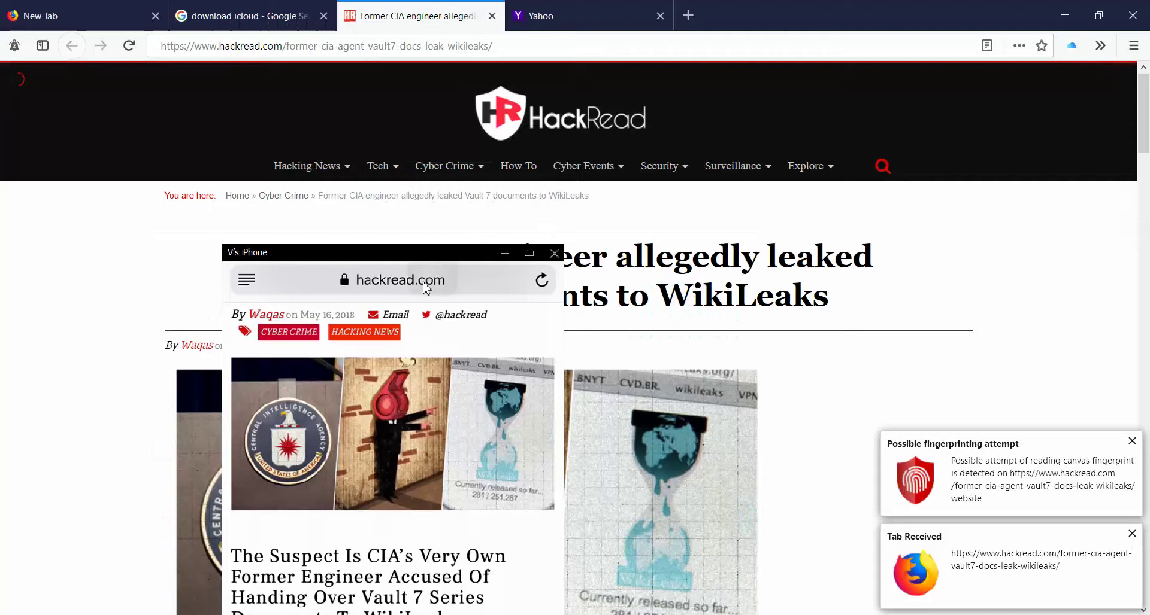
drag(435, 253, 896, 47)
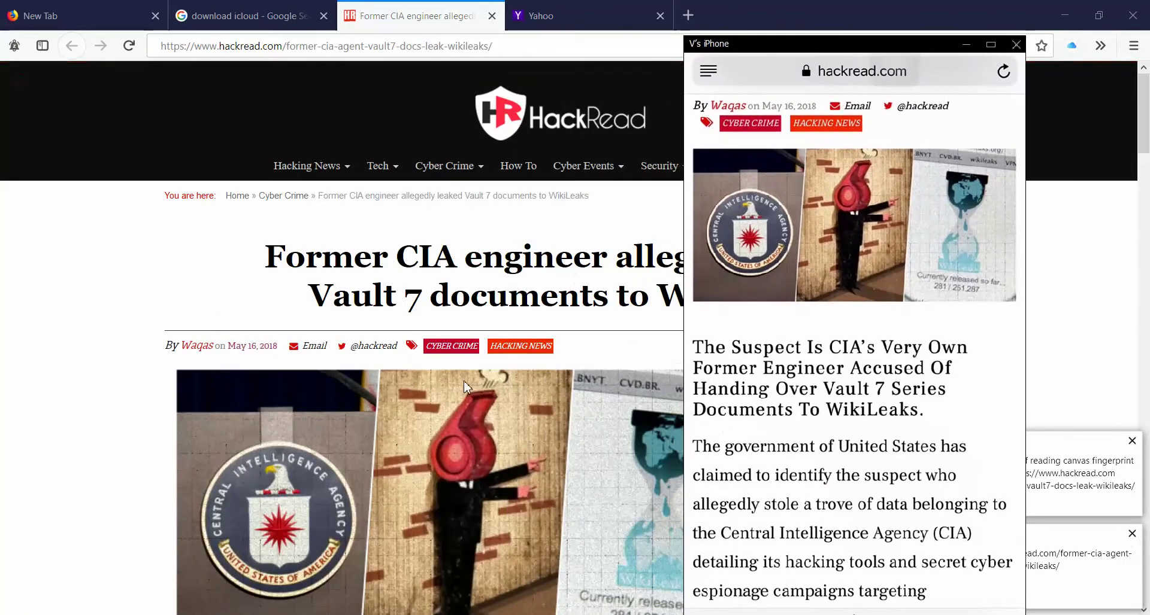